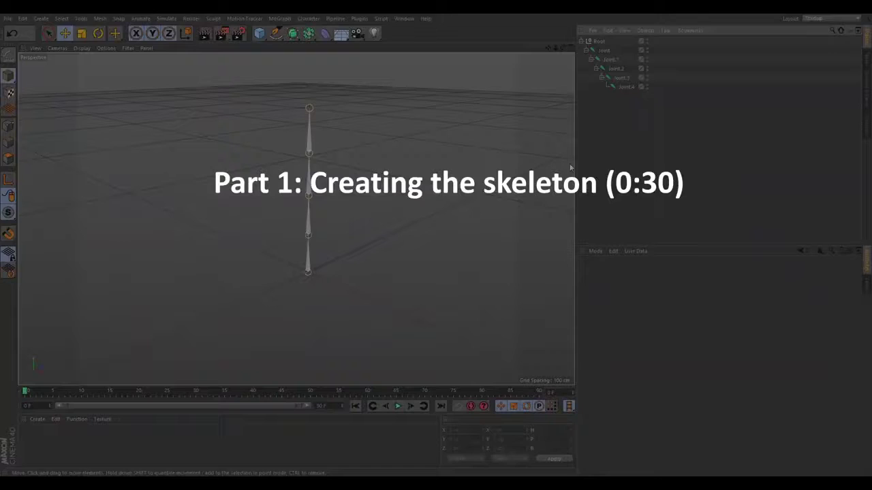
Select the preview tentacle's five joints and stop its animation playback
{"action": "left_click", "coordinate": [625, 87], "text": "shift"}
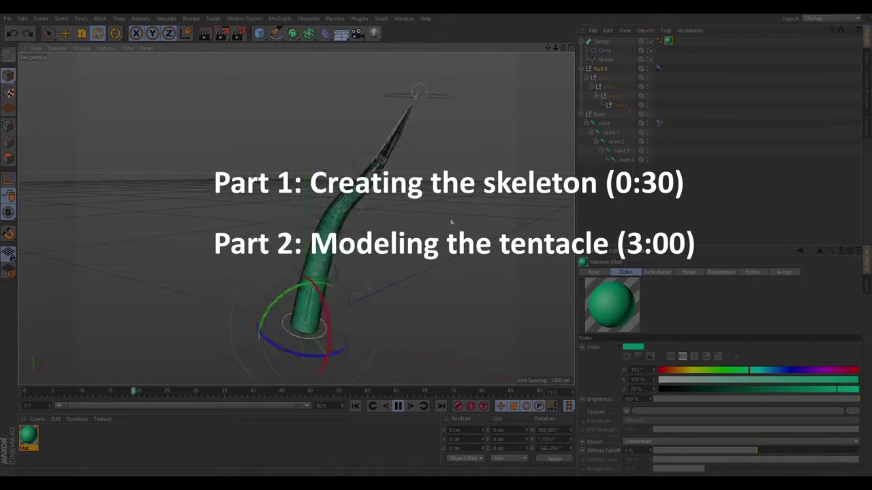
{"action": "left_click", "coordinate": [397, 407]}
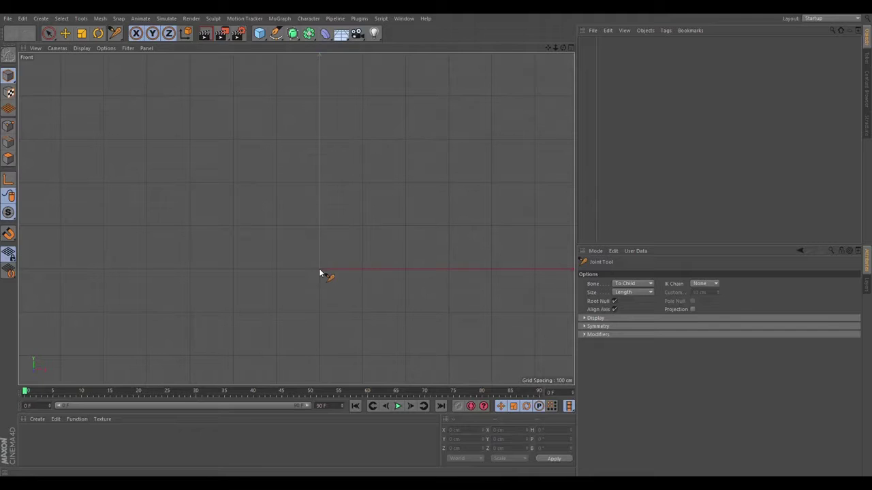
Place five joints in a straight vertical line in Front view, then switch to Perspective
{"action": "left_click", "coordinate": [319, 269], "text": "ctrl"}
{"action": "left_click", "coordinate": [318, 226], "text": "ctrl"}
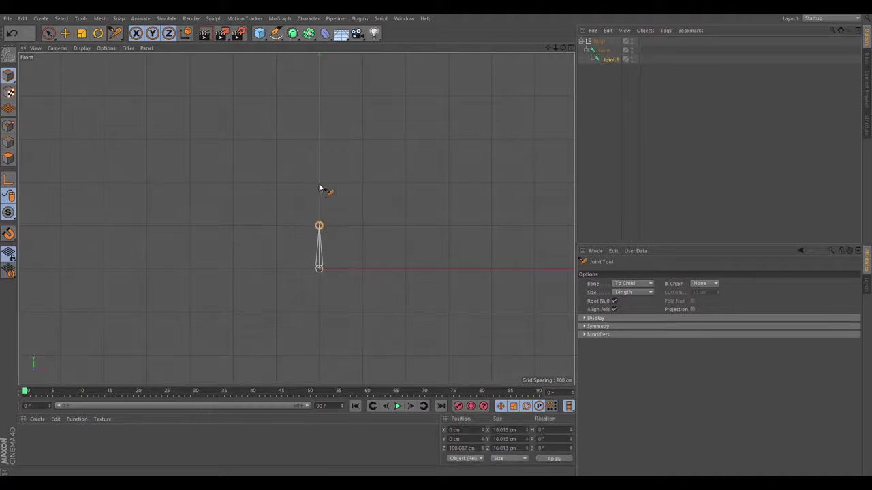
{"action": "left_click", "coordinate": [319, 182], "text": "ctrl"}
{"action": "left_click", "coordinate": [319, 139], "text": "ctrl"}
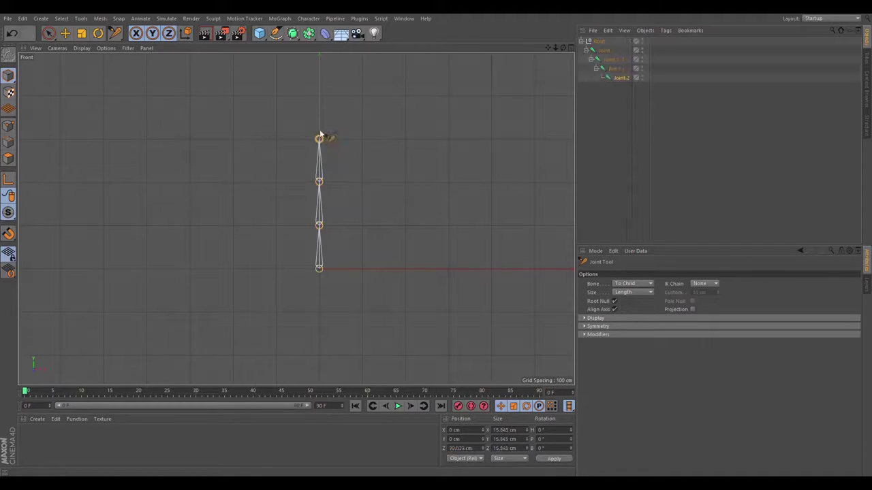
{"action": "left_click", "coordinate": [319, 96], "text": "ctrl"}
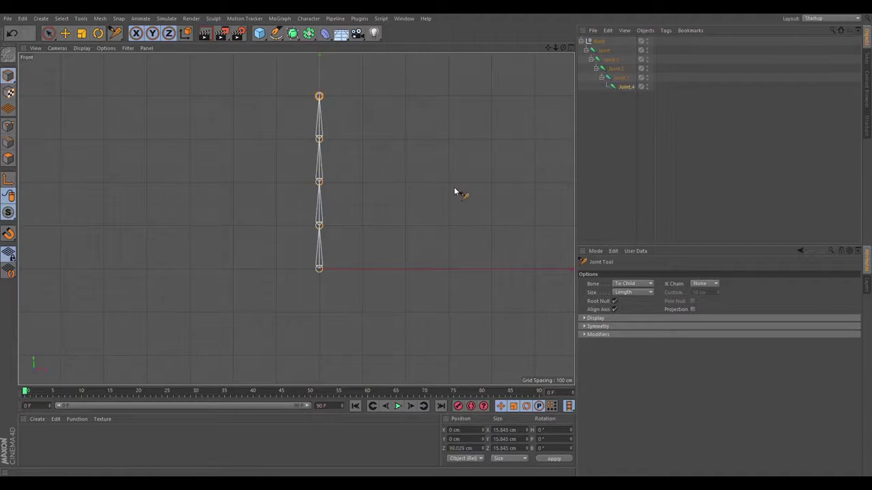
{"action": "key", "text": "F1"}
{"action": "left_click", "coordinate": [603, 174]}
Convert the five selected joints into a spline and check its point positions
{"action": "left_click", "coordinate": [604, 50]}
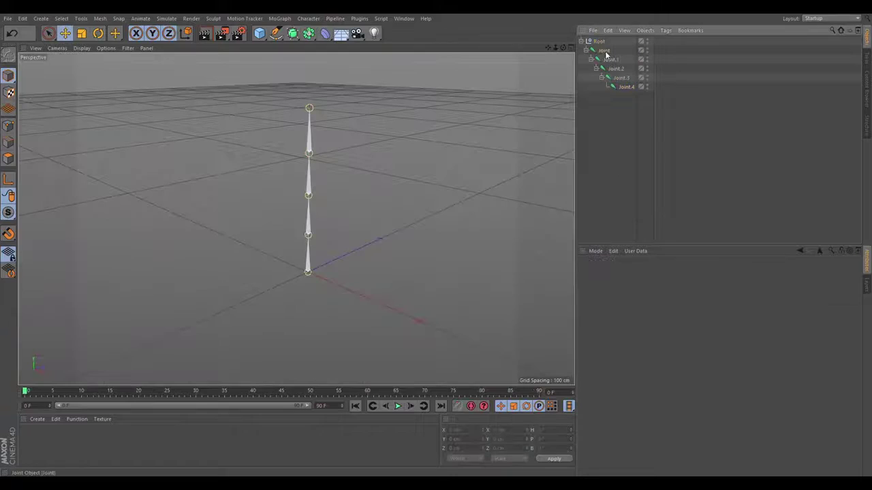
{"action": "left_click", "coordinate": [625, 86], "text": "shift"}
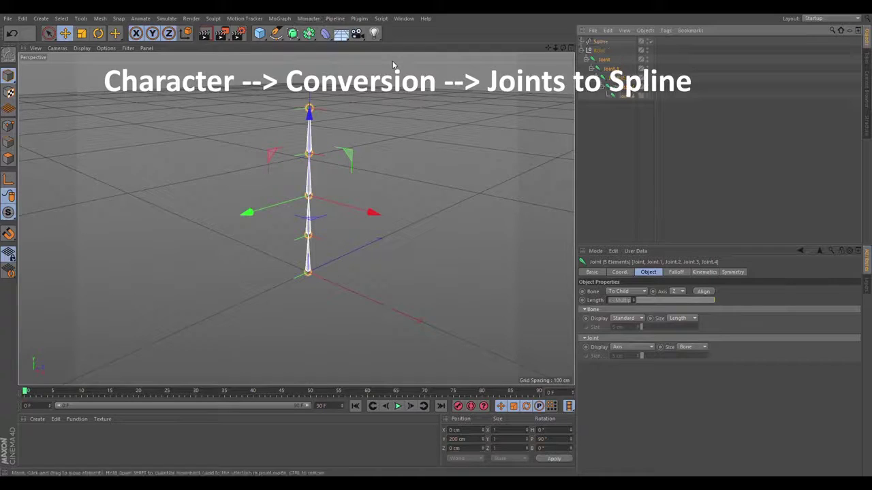
{"action": "left_click", "coordinate": [601, 43]}
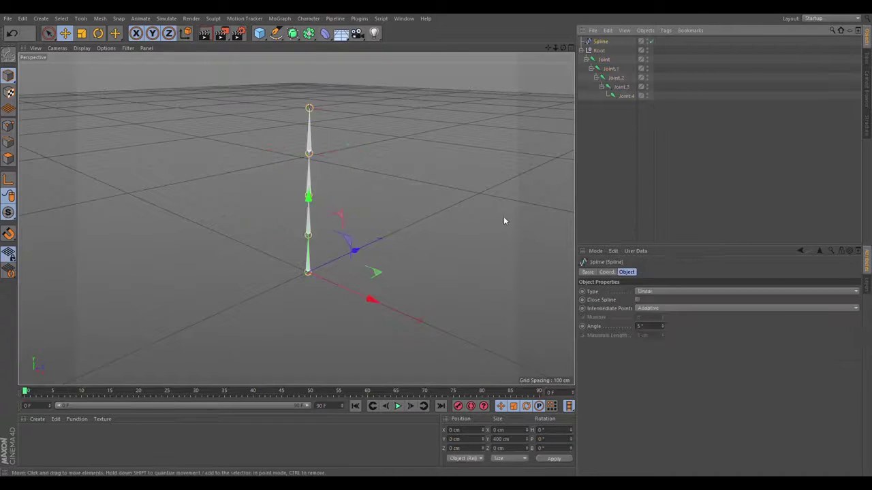
{"action": "left_click", "coordinate": [9, 213]}
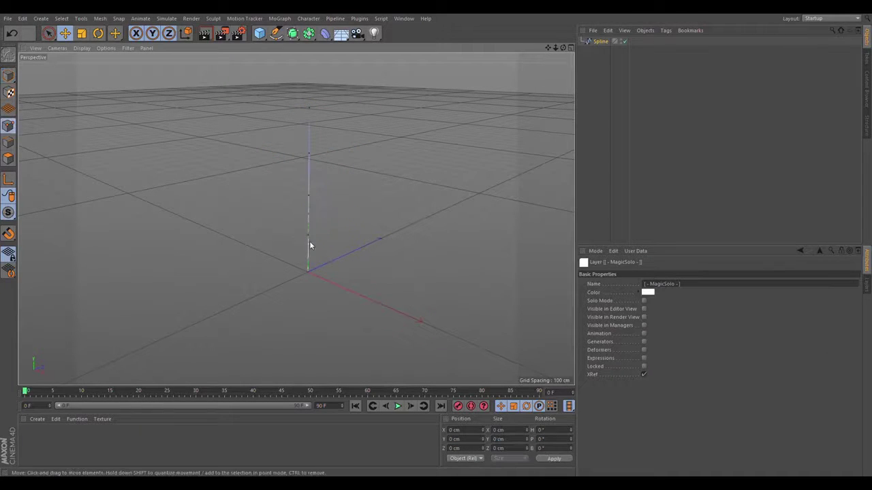
{"action": "left_click", "coordinate": [309, 153]}
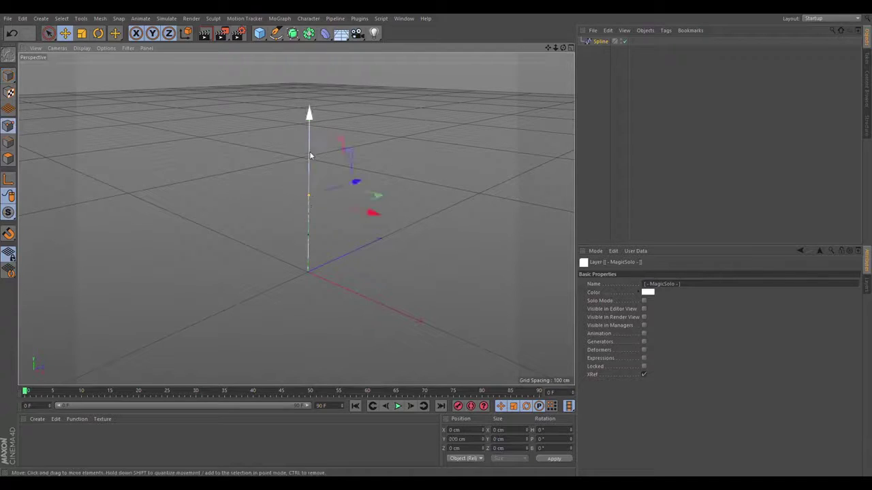
{"action": "left_click", "coordinate": [309, 109]}
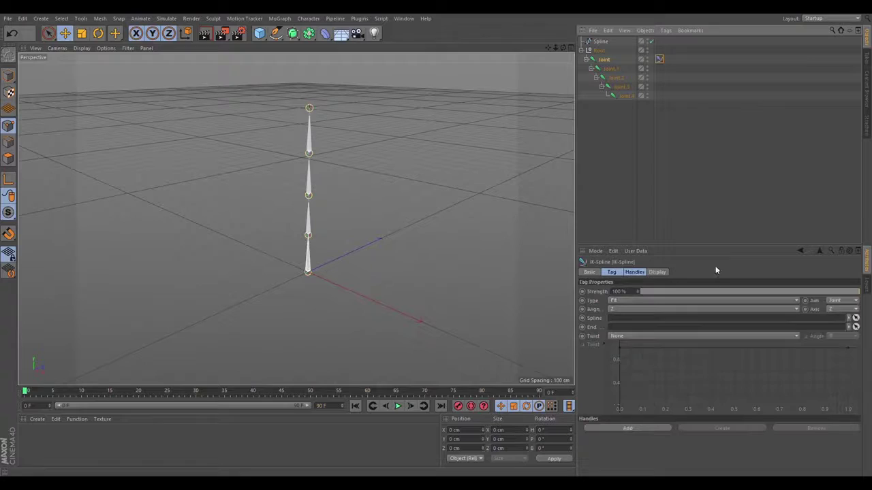
Set the IK-Spline tag's End to Joint.4 and its Spline link to the Spline object
{"action": "left_click", "coordinate": [855, 327]}
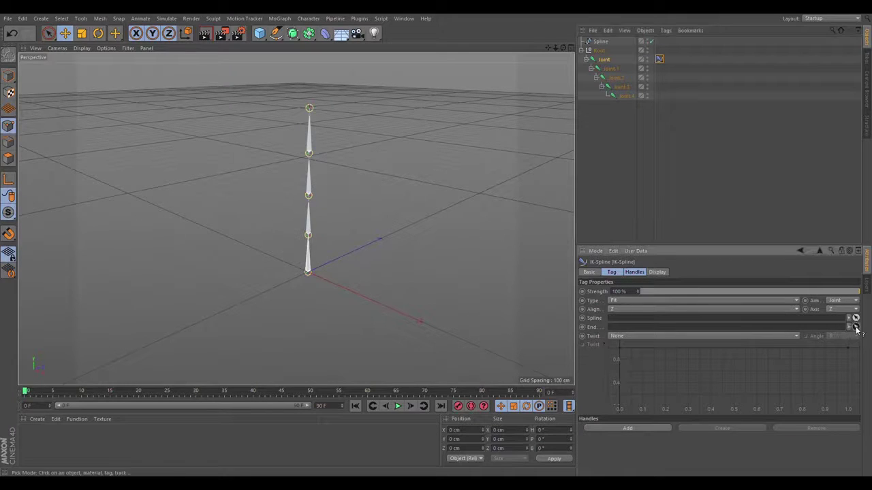
{"action": "left_click", "coordinate": [628, 96]}
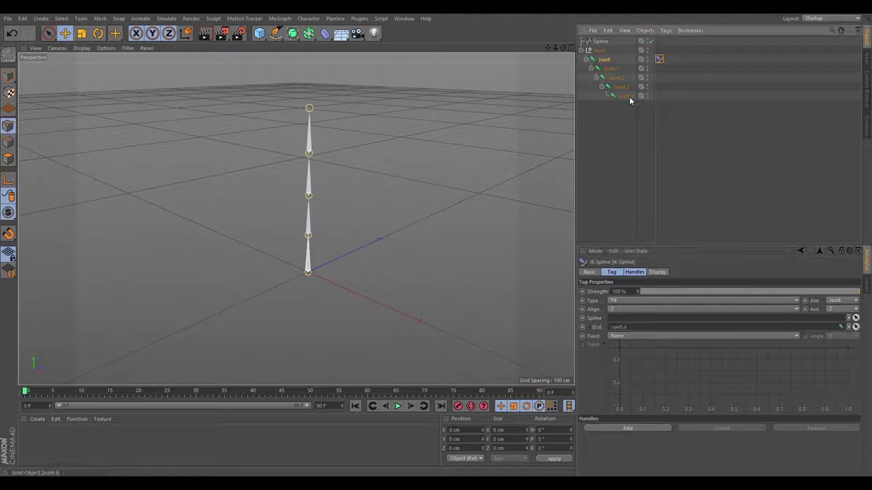
{"action": "left_click", "coordinate": [856, 318]}
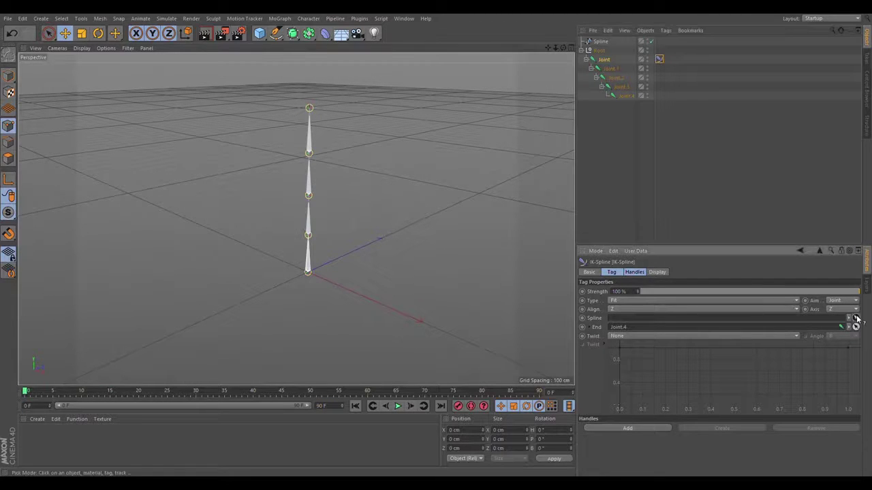
{"action": "left_click", "coordinate": [601, 42]}
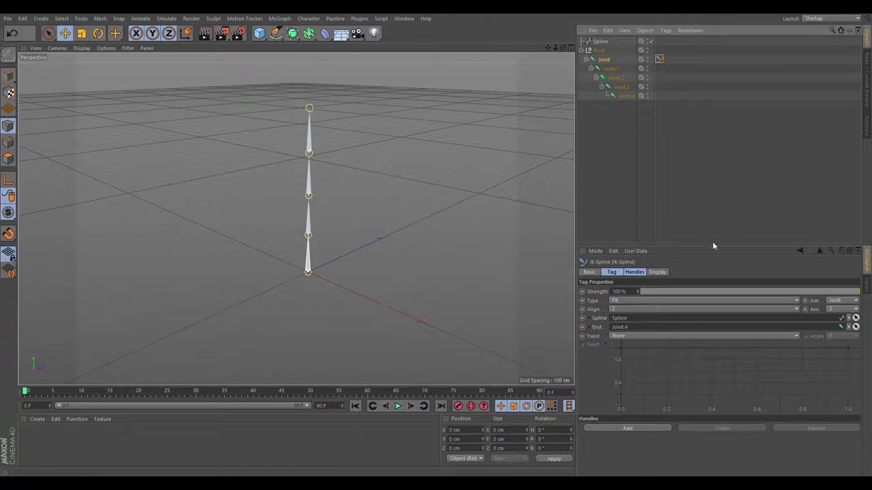
Add five handles on the IK-Spline Handles tab and create a driving null for each
{"action": "left_click", "coordinate": [634, 273]}
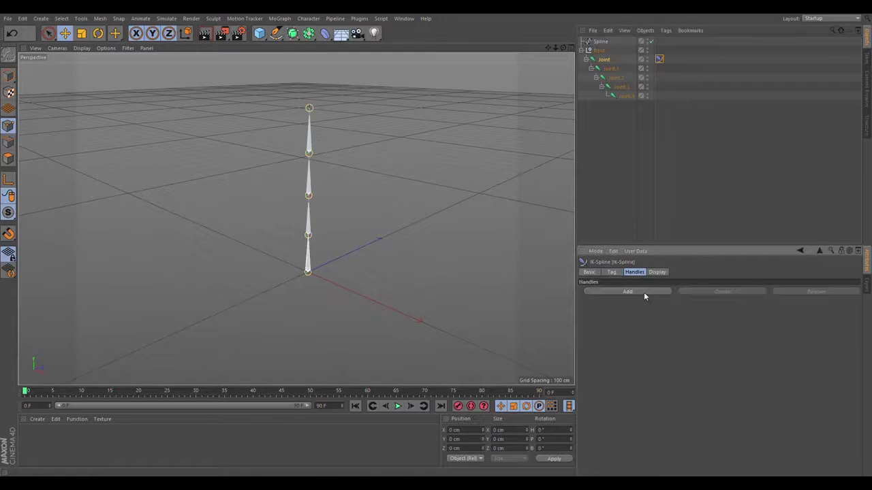
{"action": "left_click", "coordinate": [643, 292]}
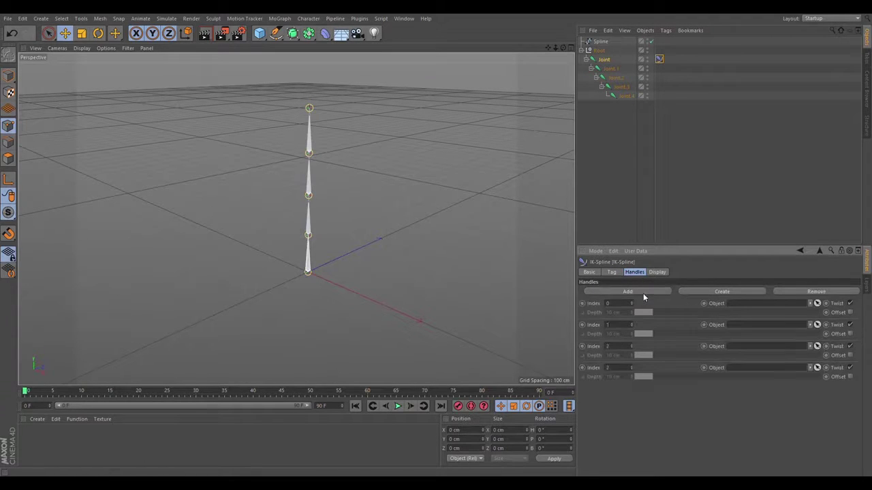
{"action": "left_click", "coordinate": [643, 293]}
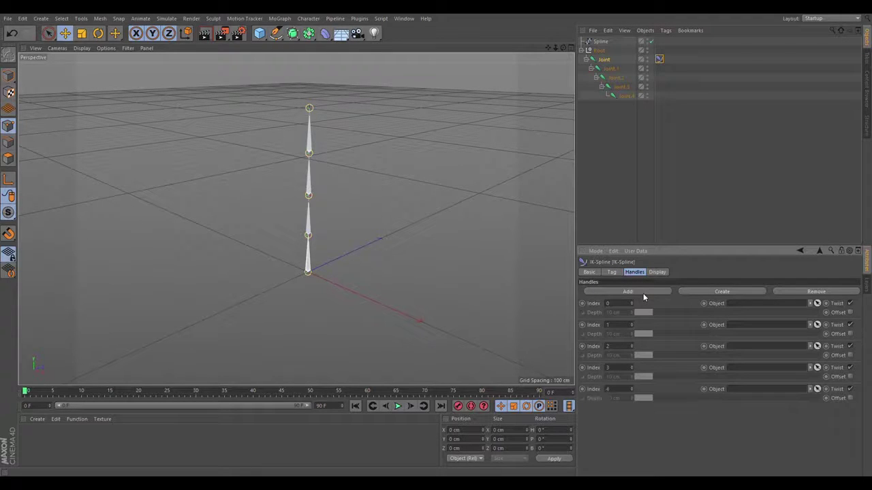
{"action": "left_click", "coordinate": [705, 291]}
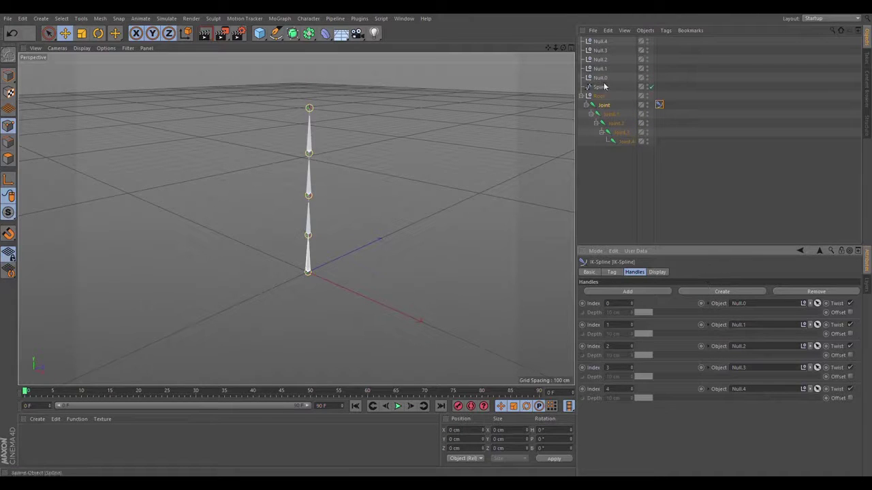
Set all five handle nulls to display as circles with a 35 cm radius
{"action": "left_click", "coordinate": [600, 78]}
{"action": "left_click", "coordinate": [599, 42], "text": "shift"}
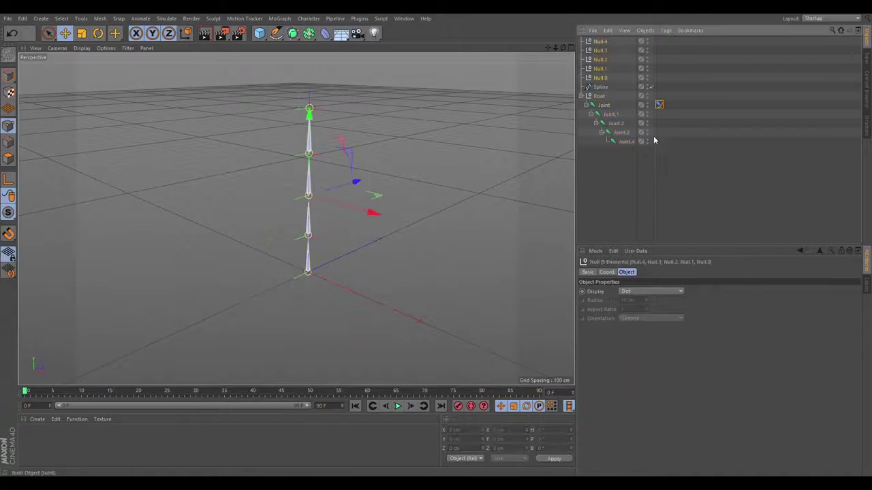
{"action": "left_click", "coordinate": [651, 291]}
{"action": "left_click", "coordinate": [638, 320]}
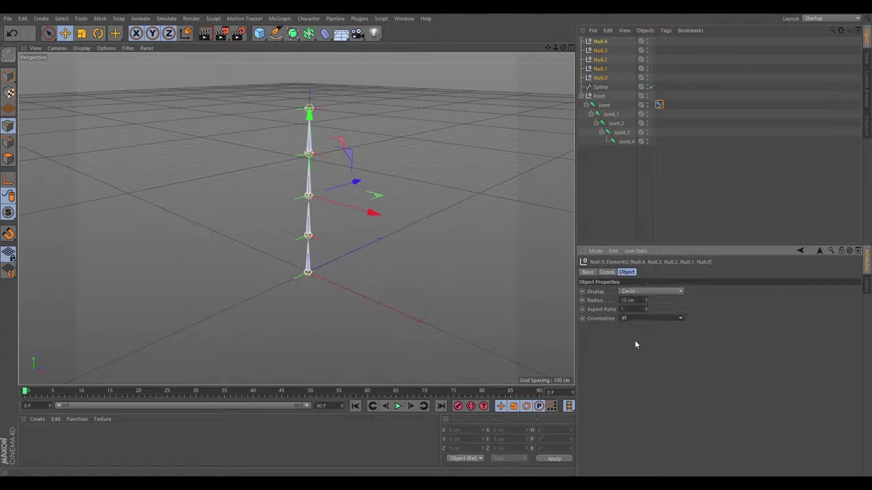
{"action": "left_click_drag", "start_coordinate": [645, 300], "coordinate": [645, 286]}
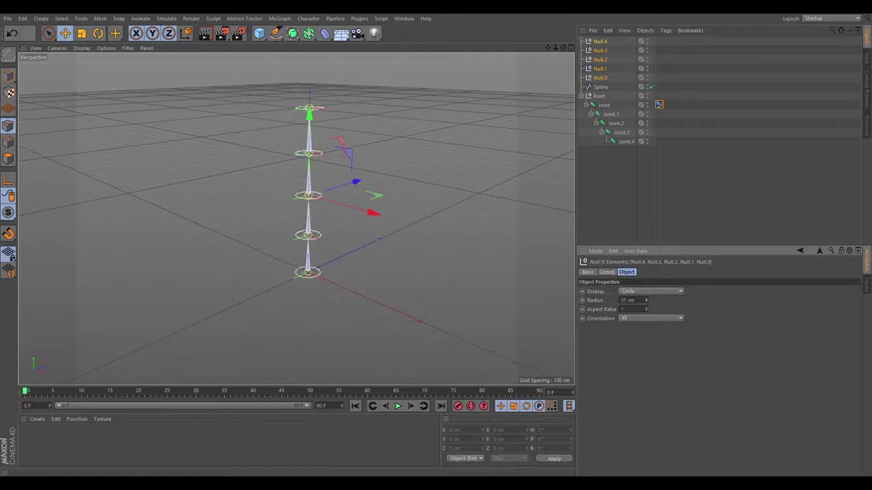
{"action": "right_click_drag", "start_coordinate": [280, 146], "coordinate": [400, 155], "text": "alt"}
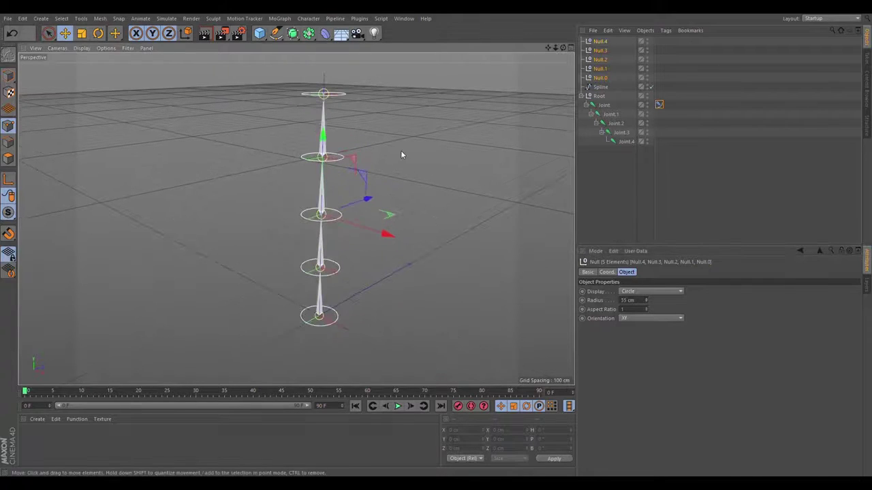
Nest the nulls into one parent-child chain from Null down to Null.4
{"action": "left_click", "coordinate": [618, 160]}
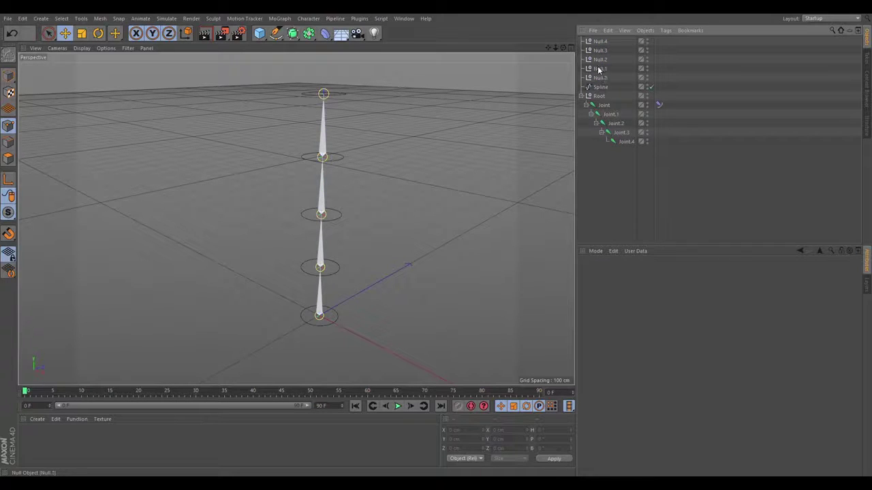
{"action": "mouse_move", "coordinate": [613, 72]}
{"action": "left_mouse_down"}
{"action": "mouse_move", "coordinate": [605, 78]}
{"action": "mouse_move", "coordinate": [612, 77]}
{"action": "left_mouse_up"}
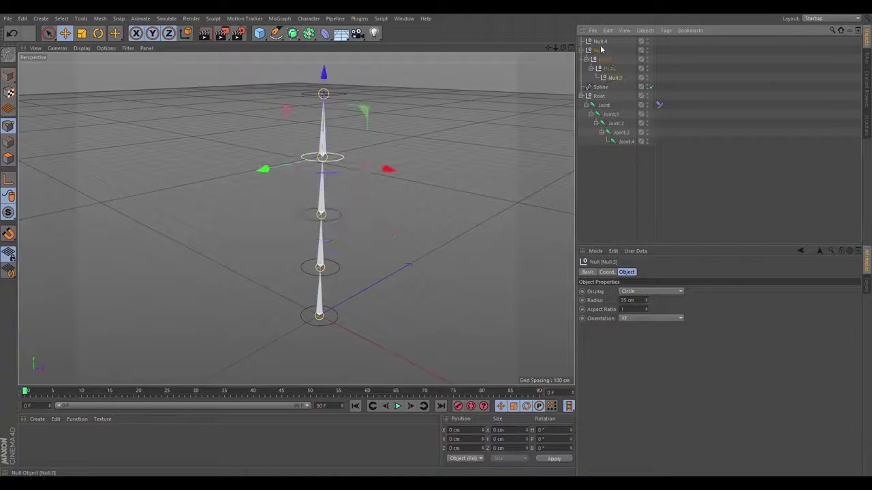
{"action": "left_click_drag", "start_coordinate": [601, 50], "coordinate": [615, 82]}
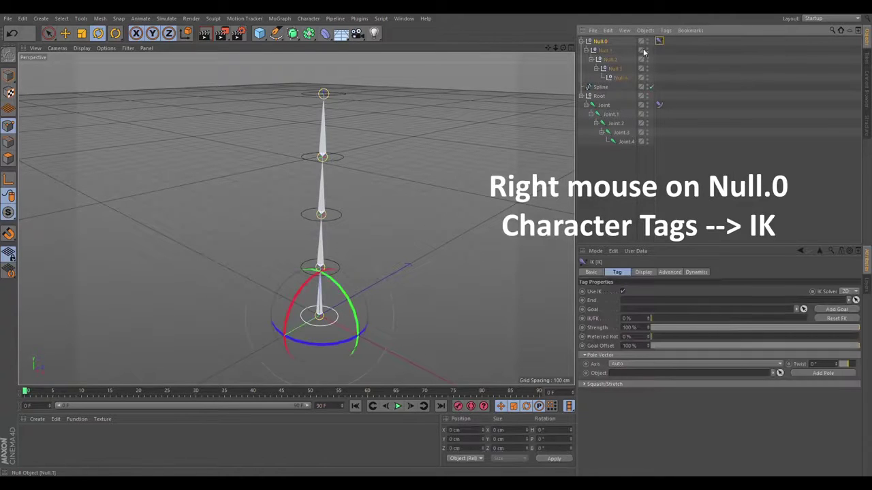
Set the End link of Null.0's IK tag to Null.4
{"action": "left_click", "coordinate": [855, 301]}
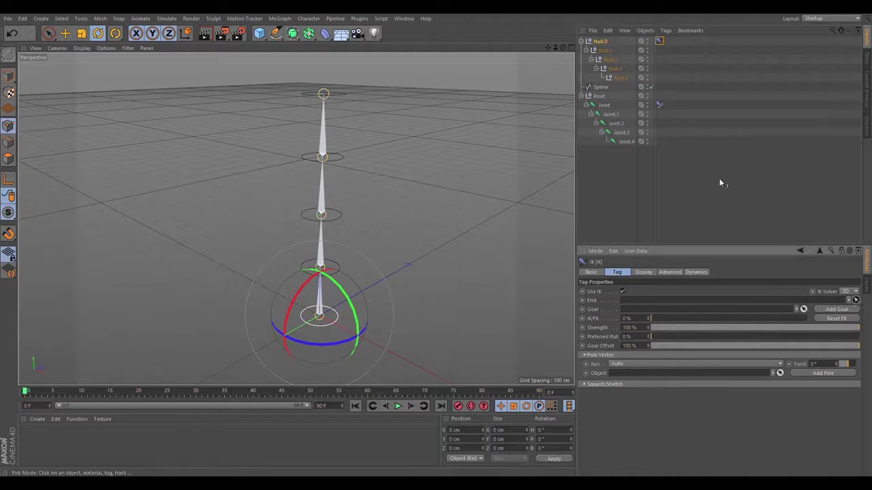
{"action": "left_click", "coordinate": [621, 81]}
Enable dynamics on the nulls' IK tag and start playback
{"action": "left_click", "coordinate": [694, 272]}
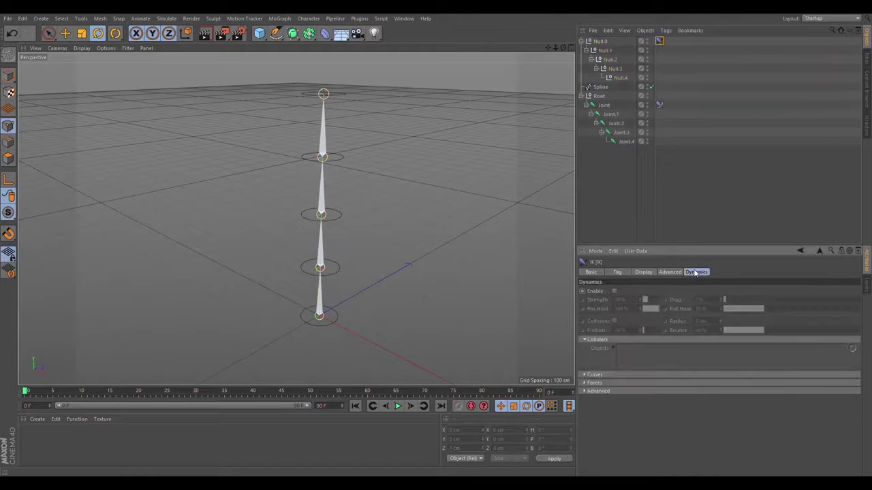
{"action": "left_click", "coordinate": [613, 291]}
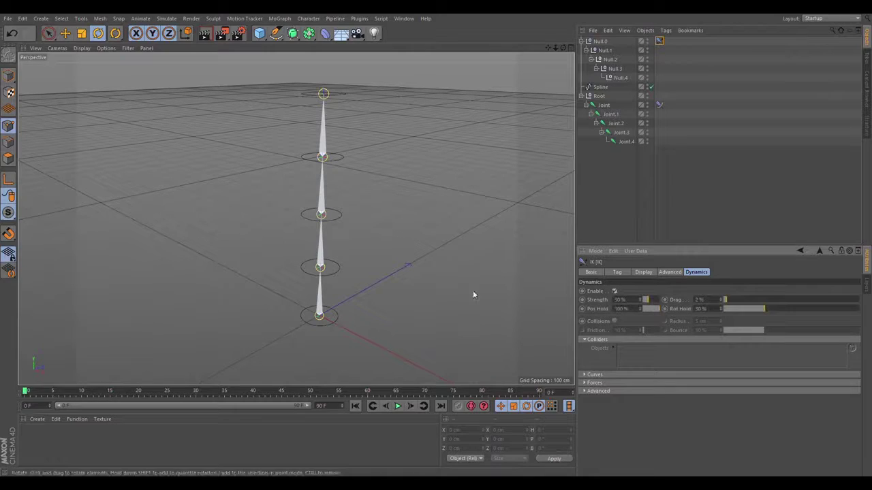
{"action": "left_click", "coordinate": [398, 406]}
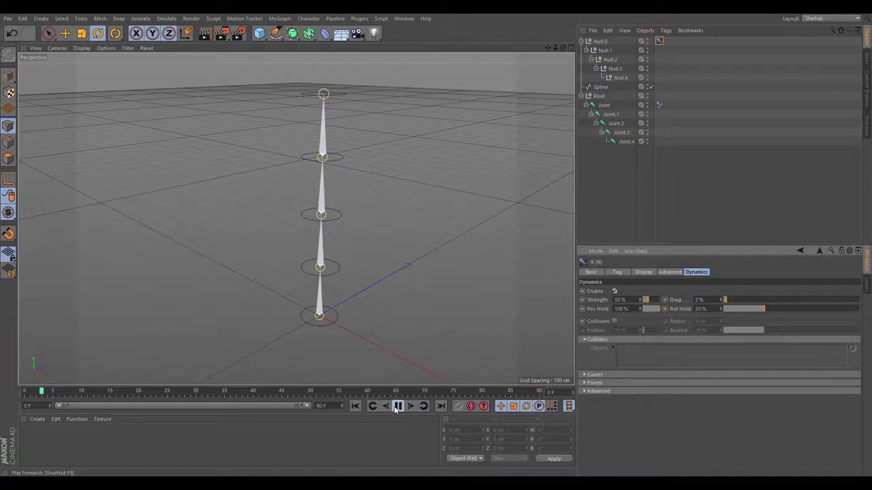
Rotate Null.0 to test the chain's swing, then undo the rotation
{"action": "left_click", "coordinate": [603, 42]}
{"action": "mouse_move", "coordinate": [342, 290]}
{"action": "left_mouse_down"}
{"action": "mouse_move", "coordinate": [350, 322]}
{"action": "mouse_move", "coordinate": [335, 309]}
{"action": "mouse_move", "coordinate": [316, 324]}
{"action": "left_mouse_up"}
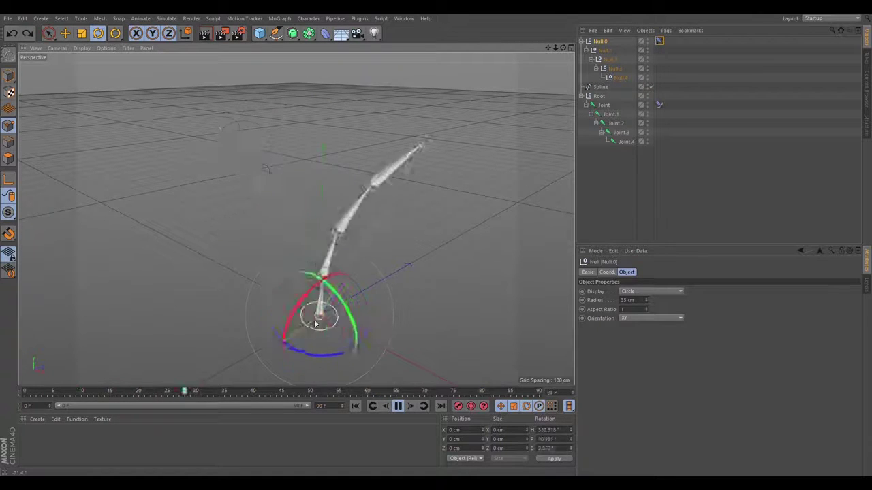
{"action": "key", "text": "ctrl+z"}
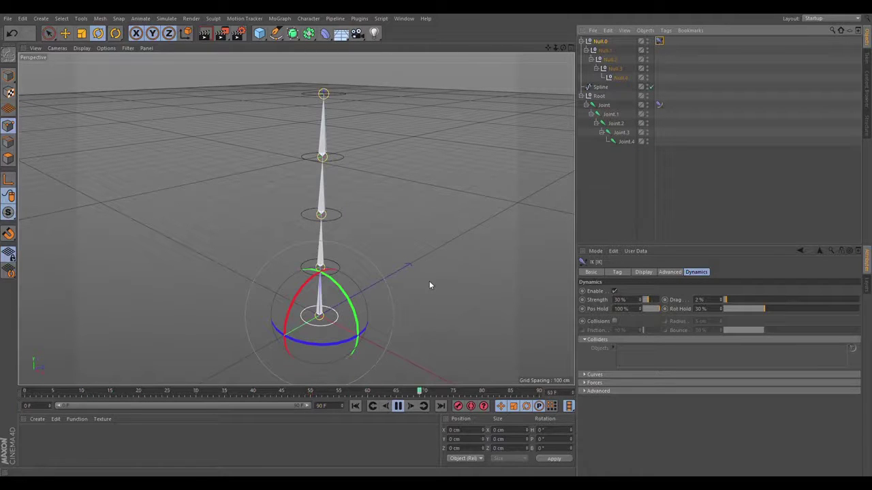
{"action": "left_click", "coordinate": [623, 300]}
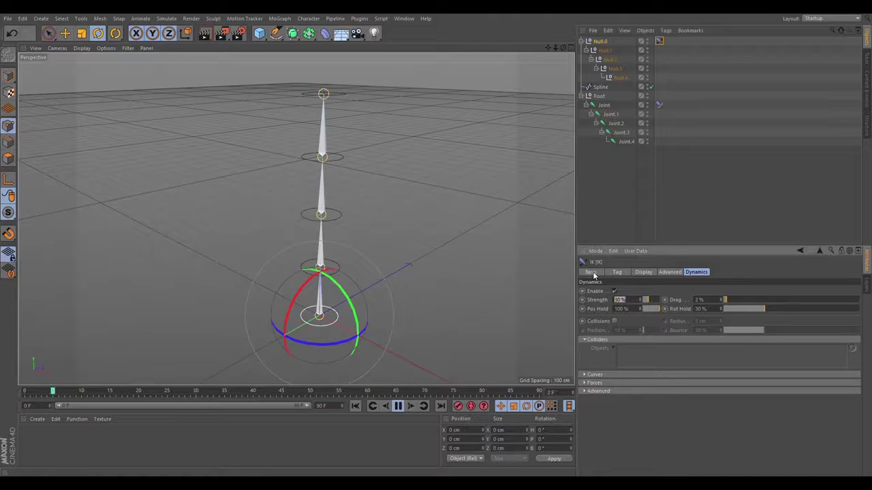
Set dynamics Strength to 15% and test the sway by rotating Null.0
{"action": "type", "text": "15"}
{"action": "key", "text": "Return"}
{"action": "mouse_move", "coordinate": [337, 288]}
{"action": "left_mouse_down"}
{"action": "mouse_move", "coordinate": [363, 341]}
{"action": "mouse_move", "coordinate": [339, 273]}
{"action": "left_mouse_up"}
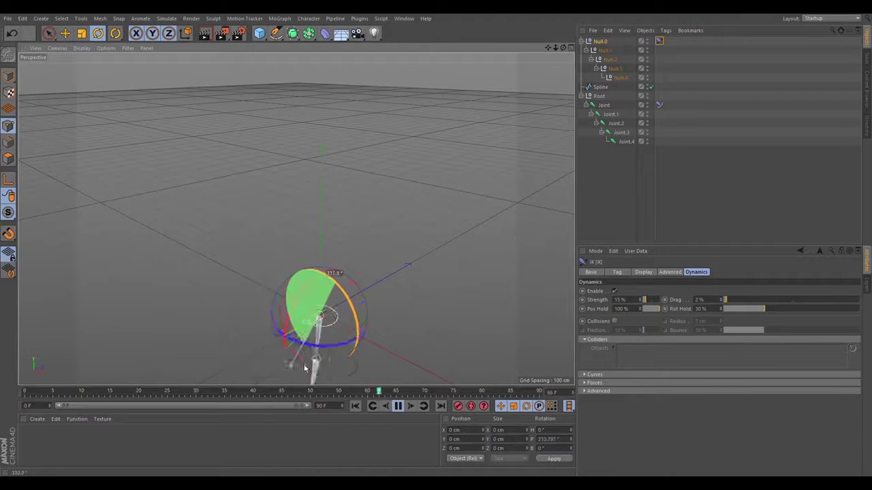
{"action": "mouse_move", "coordinate": [338, 273]}
{"action": "left_mouse_down"}
{"action": "mouse_move", "coordinate": [380, 215]}
{"action": "mouse_move", "coordinate": [311, 297]}
{"action": "left_mouse_up"}
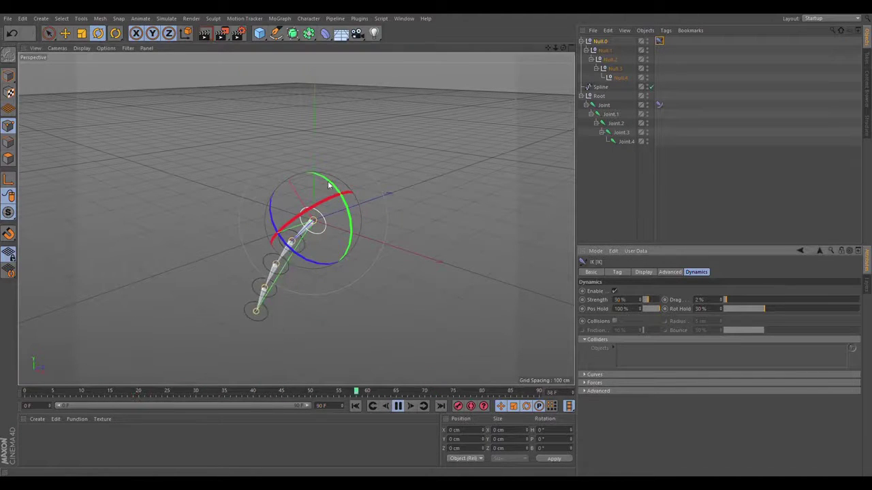
{"action": "mouse_move", "coordinate": [327, 187]}
{"action": "left_mouse_down"}
{"action": "mouse_move", "coordinate": [310, 290]}
{"action": "mouse_move", "coordinate": [367, 227]}
{"action": "mouse_move", "coordinate": [338, 254]}
{"action": "left_mouse_up"}
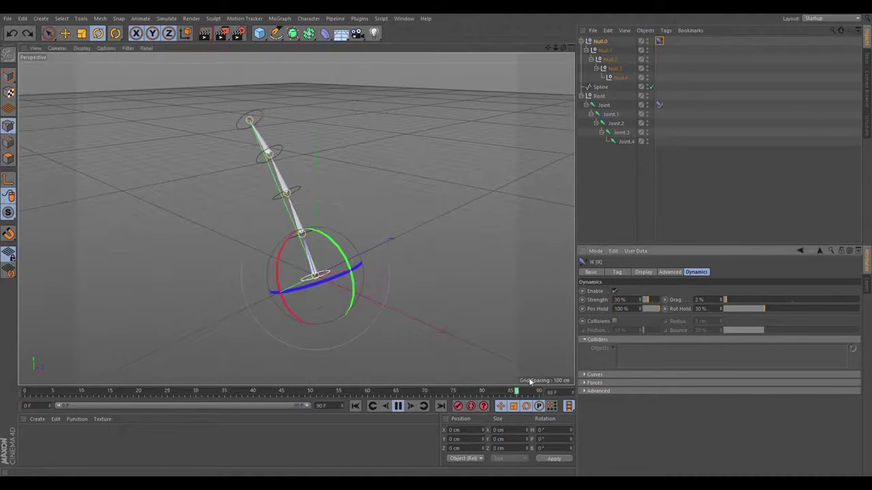
Try Rot Hold at 15%, restore it to 30%, and raise Drag to 45%
{"action": "left_click_drag", "start_coordinate": [767, 312], "coordinate": [743, 310]}
{"action": "left_click_drag", "start_coordinate": [353, 269], "coordinate": [627, 318]}
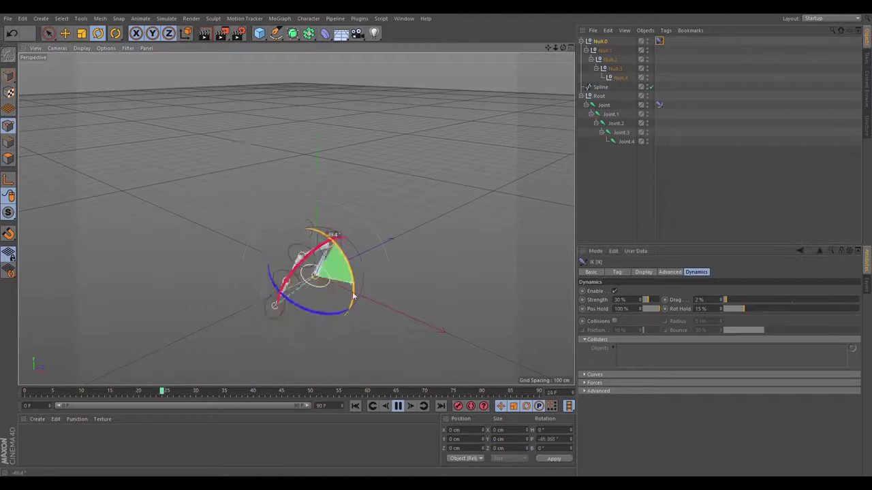
{"action": "left_click_drag", "start_coordinate": [744, 310], "coordinate": [785, 303]}
{"action": "left_click_drag", "start_coordinate": [314, 232], "coordinate": [330, 236]}
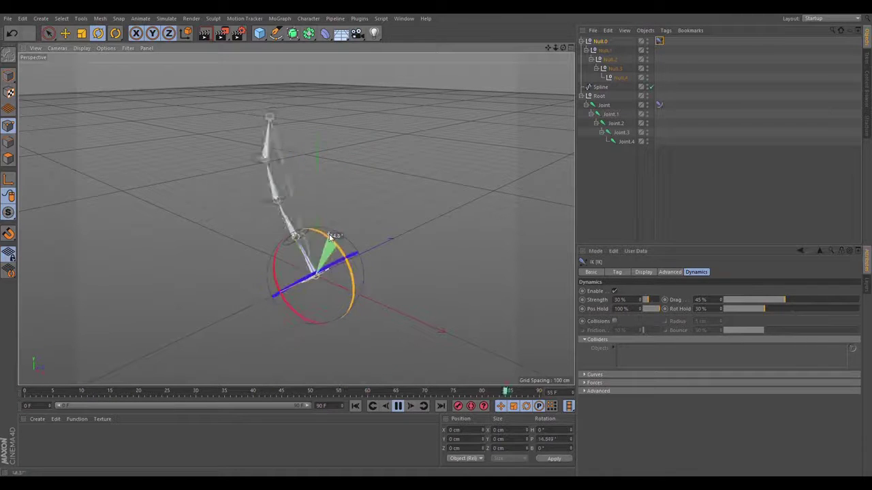
{"action": "key", "text": "ctrl+z"}
Set Strength to 20% and rotate Null.0 to test the final settings
{"action": "left_click", "coordinate": [616, 299]}
{"action": "type", "text": "20"}
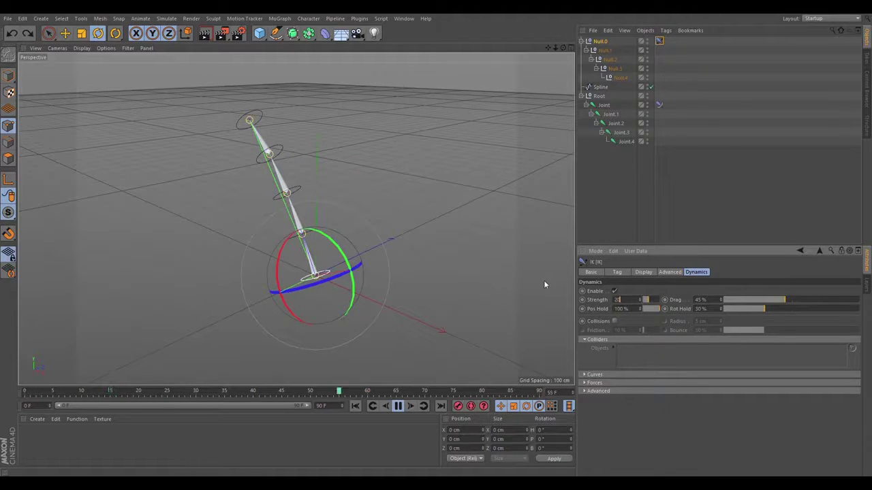
{"action": "key", "text": "Return"}
{"action": "mouse_move", "coordinate": [331, 233]}
{"action": "left_mouse_down"}
{"action": "mouse_move", "coordinate": [349, 288]}
{"action": "mouse_move", "coordinate": [336, 271]}
{"action": "left_mouse_up"}
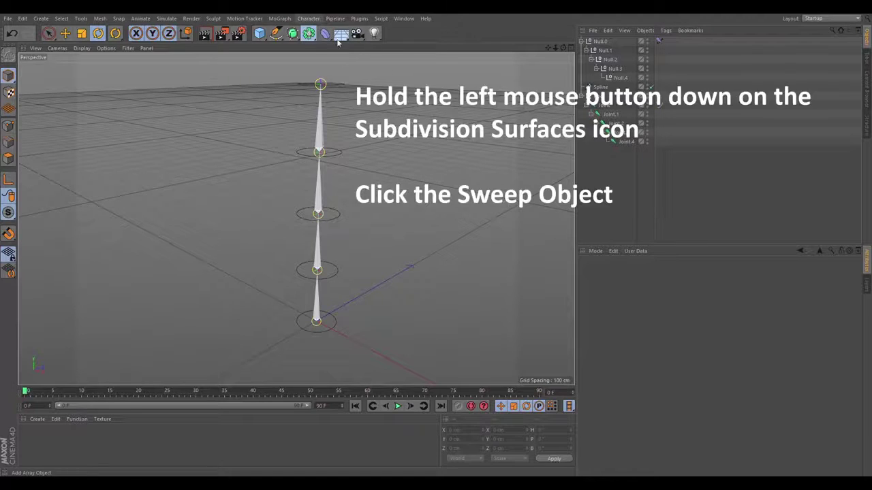
Add a Sweep using the Spline as its path and a new Circle as its profile
{"action": "left_click", "coordinate": [328, 73]}
{"action": "mouse_move", "coordinate": [605, 96]}
{"action": "left_mouse_down"}
{"action": "mouse_move", "coordinate": [619, 73]}
{"action": "mouse_move", "coordinate": [602, 42]}
{"action": "left_mouse_up"}
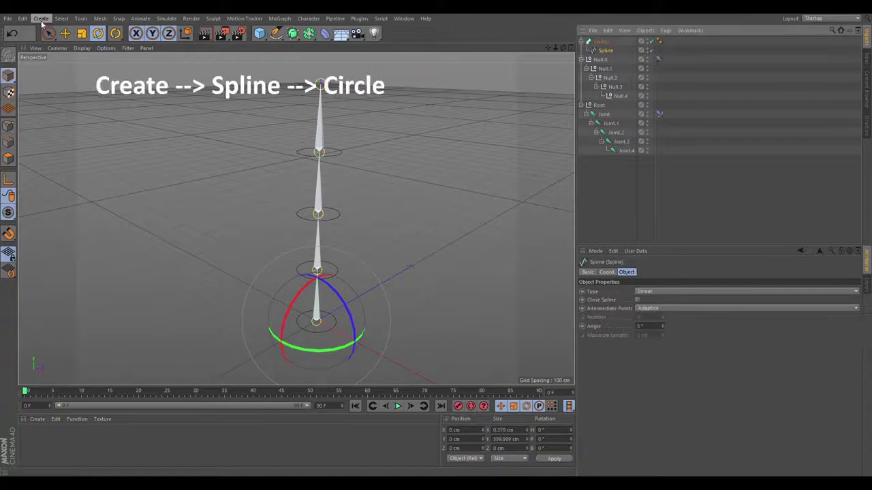
{"action": "left_click", "coordinate": [97, 100]}
{"action": "left_click_drag", "start_coordinate": [596, 41], "coordinate": [606, 54]}
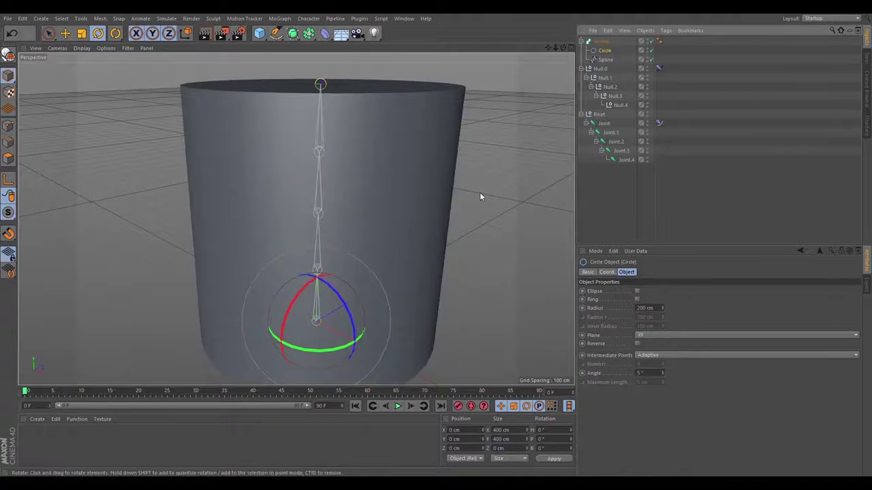
Shrink the tube's circle profile radius to 25 cm to thin the tube
{"action": "left_click_drag", "start_coordinate": [479, 197], "coordinate": [473, 241], "text": "alt"}
{"action": "scroll", "coordinate": [470, 198], "scroll_direction": "down", "scroll_amount": 3}
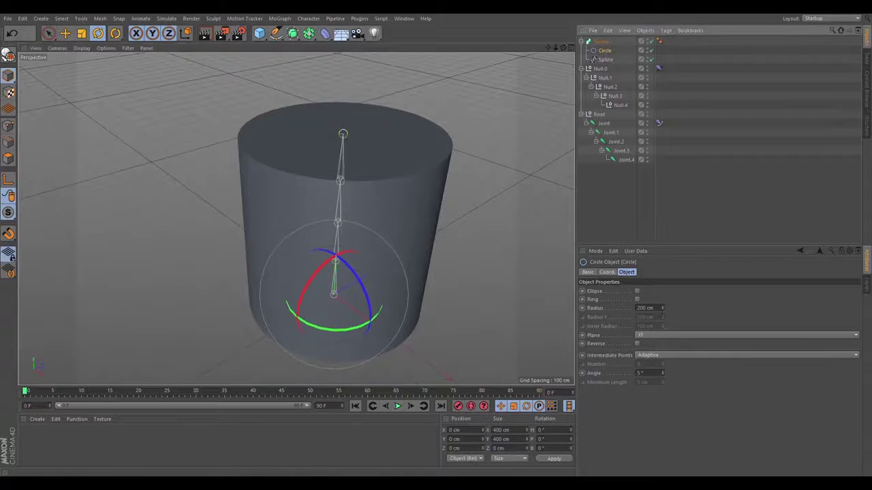
{"action": "left_click_drag", "start_coordinate": [662, 308], "coordinate": [662, 327]}
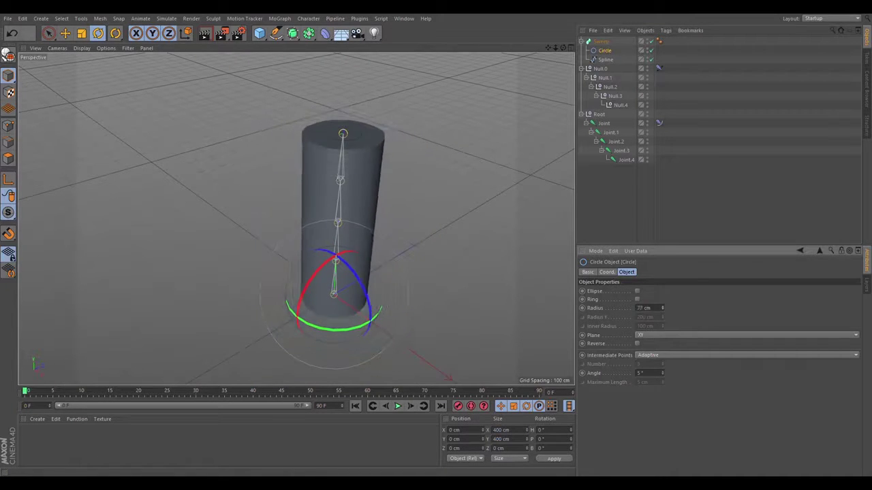
{"action": "type", "text": "25"}
{"action": "key", "text": "Return"}
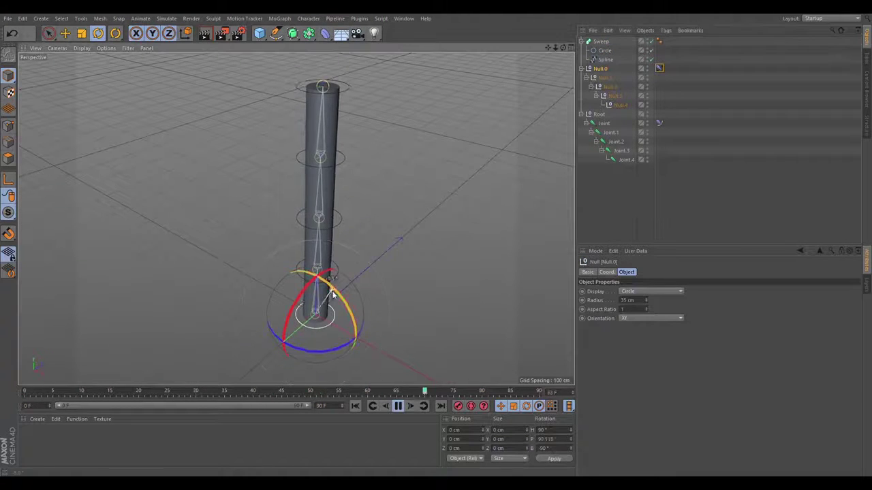
Rotate the root null back and forth so the slimmer tube bends and swings
{"action": "mouse_move", "coordinate": [337, 282]}
{"action": "left_mouse_down"}
{"action": "mouse_move", "coordinate": [325, 272]}
{"action": "mouse_move", "coordinate": [361, 315]}
{"action": "left_mouse_up"}
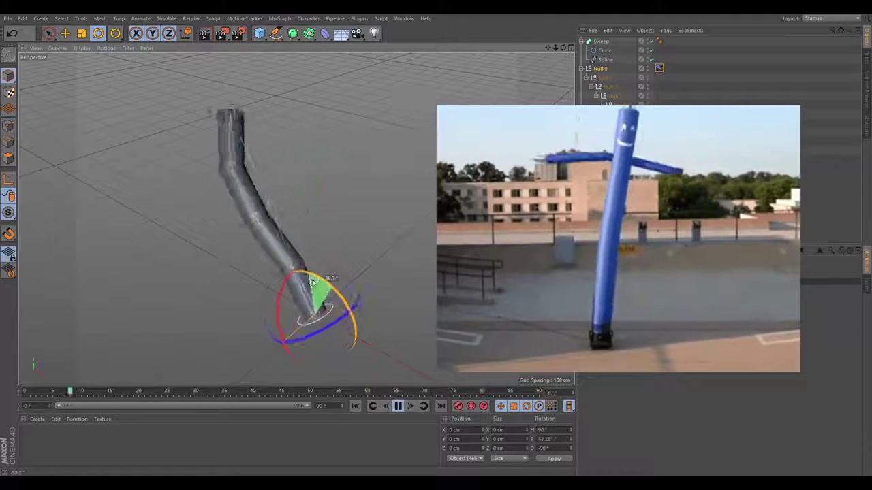
{"action": "left_click_drag", "start_coordinate": [361, 315], "coordinate": [331, 301]}
{"action": "mouse_move", "coordinate": [380, 237]}
{"action": "left_mouse_down"}
{"action": "mouse_move", "coordinate": [425, 231]}
{"action": "mouse_move", "coordinate": [379, 202]}
{"action": "mouse_move", "coordinate": [413, 230]}
{"action": "mouse_move", "coordinate": [346, 199]}
{"action": "mouse_move", "coordinate": [366, 204]}
{"action": "left_mouse_up"}
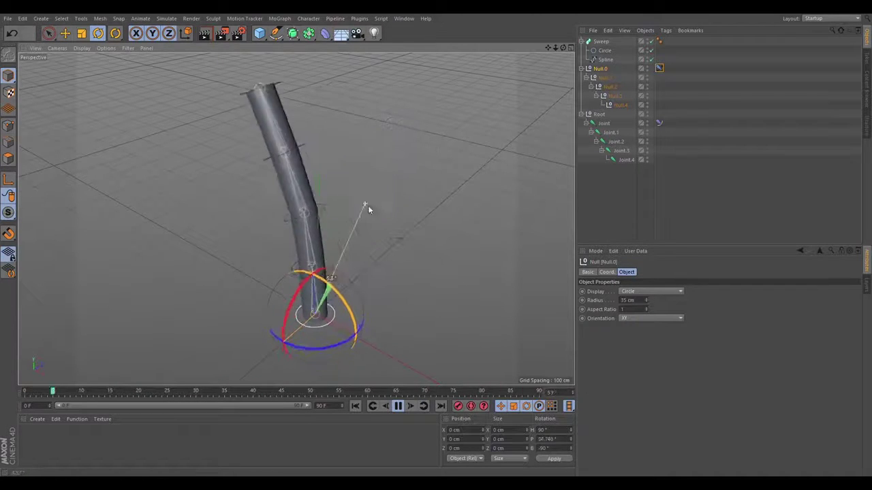
{"action": "scroll", "coordinate": [389, 288], "scroll_direction": "up", "scroll_amount": 5}
{"action": "scroll", "coordinate": [389, 279], "scroll_direction": "up", "scroll_amount": 3}
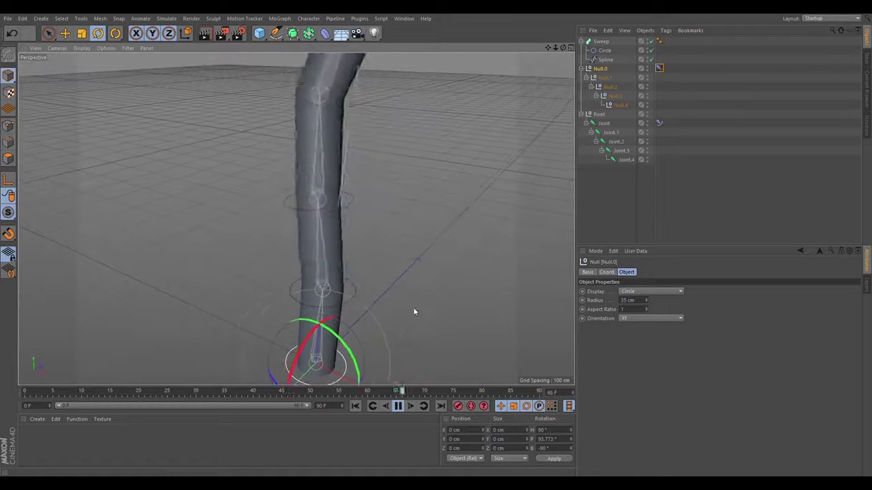
Change the tentacle's path spline type from Linear to B-Spline
{"action": "left_click", "coordinate": [414, 286]}
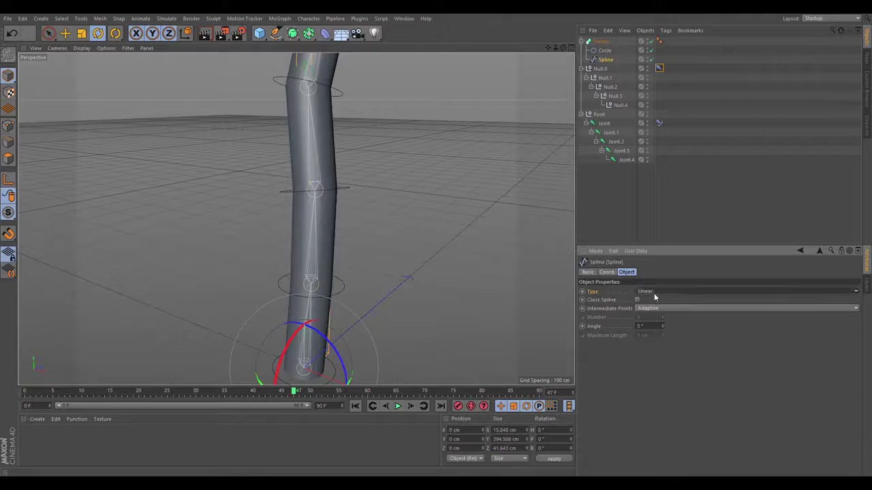
{"action": "left_click", "coordinate": [653, 330]}
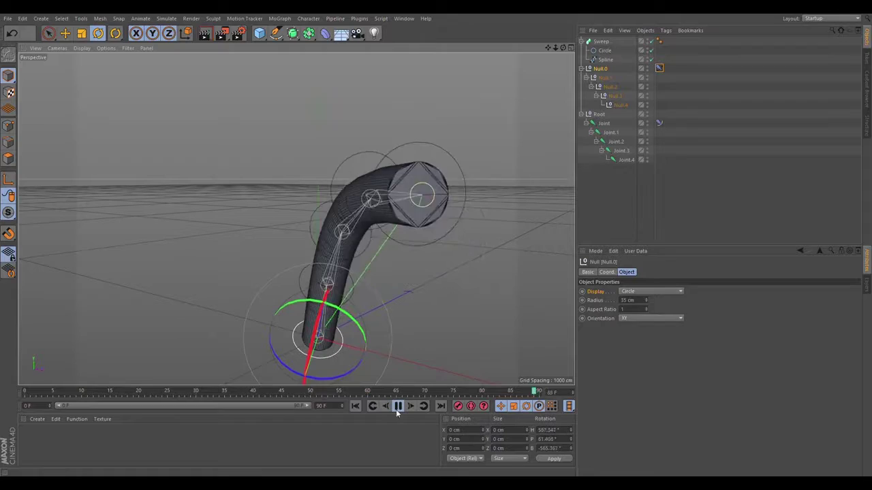
Select the Sweep and expand its Details to reveal the scale and rotation curves
{"action": "left_click", "coordinate": [602, 42]}
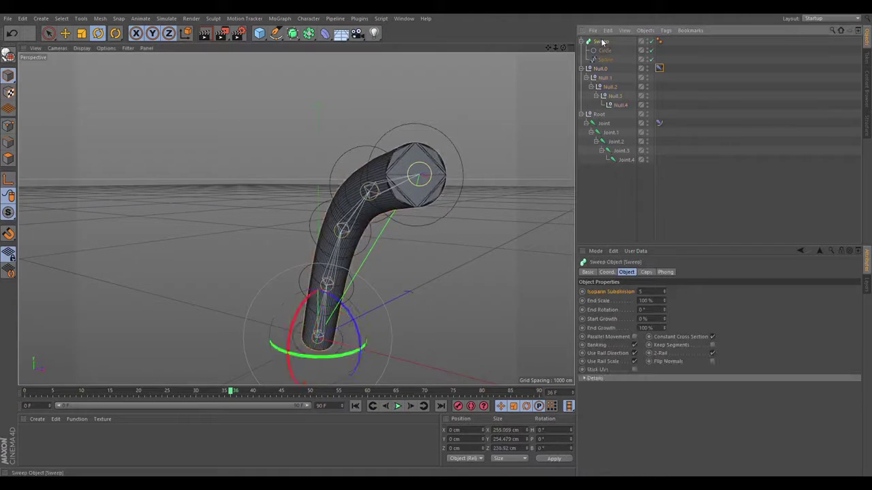
{"action": "left_click", "coordinate": [585, 379]}
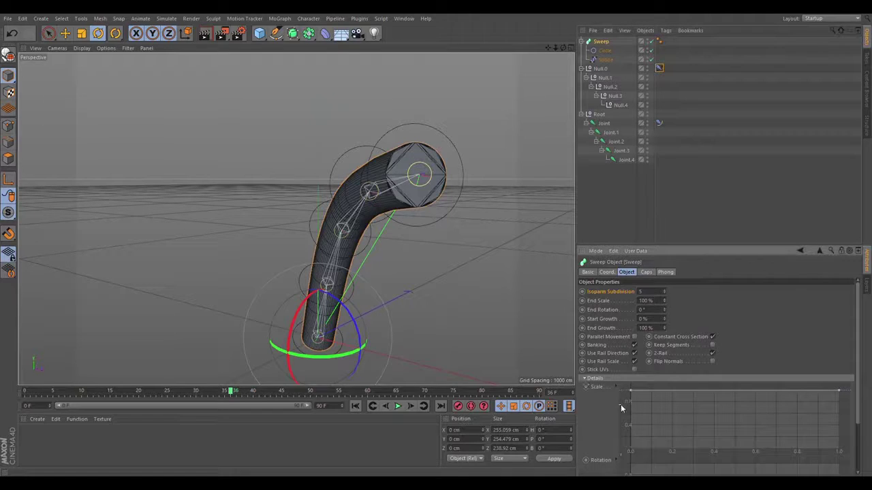
{"action": "scroll", "coordinate": [749, 381], "scroll_direction": "down", "scroll_amount": 1}
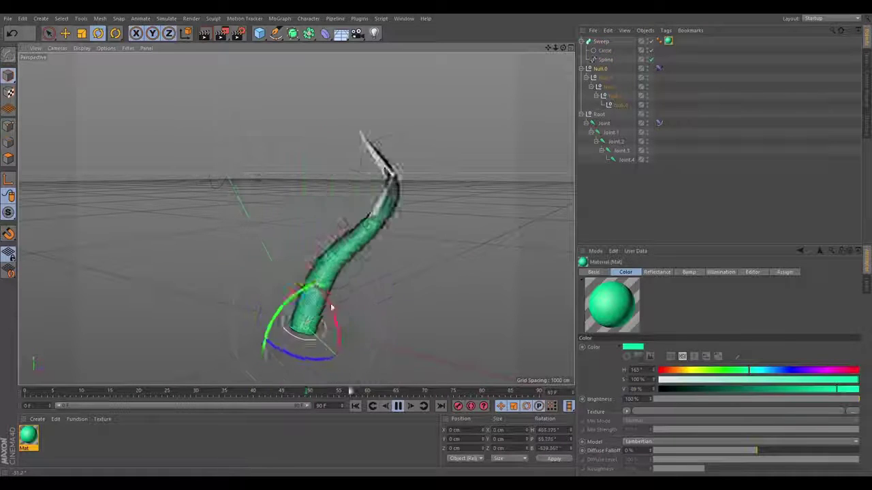
Restart playback to watch the green tapered tentacle
{"action": "left_click", "coordinate": [398, 406]}
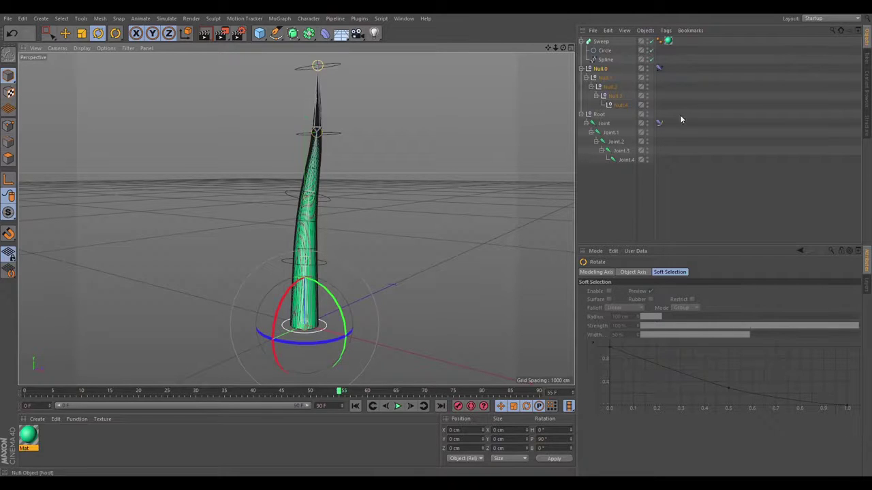
Add a goal null to the IK tag and select the new Null.4.Goal
{"action": "left_click", "coordinate": [659, 69]}
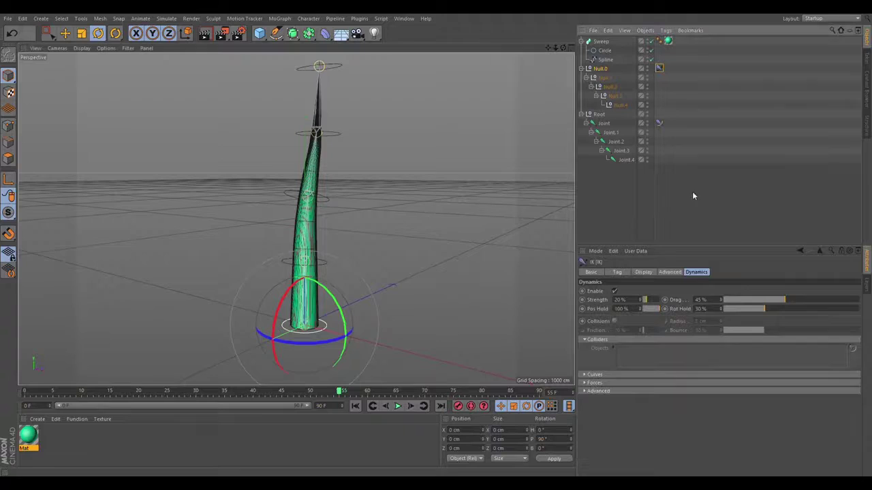
{"action": "left_click", "coordinate": [617, 273]}
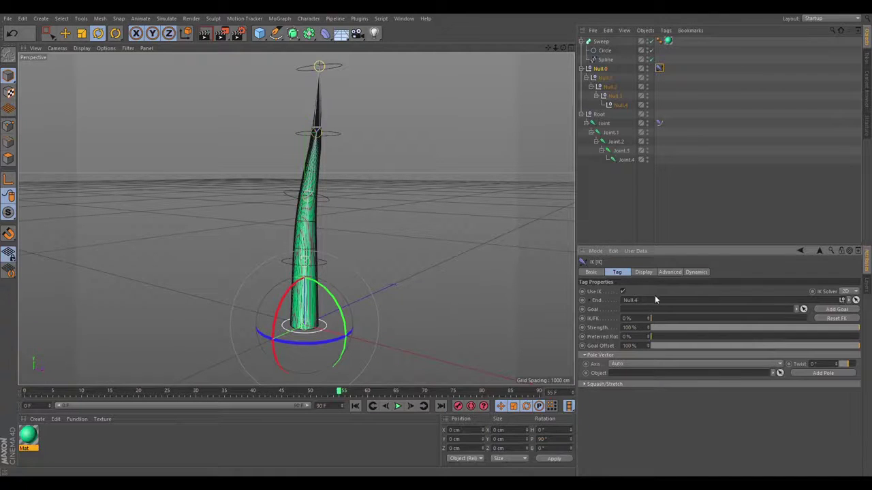
{"action": "left_click", "coordinate": [835, 310]}
{"action": "left_click", "coordinate": [609, 115]}
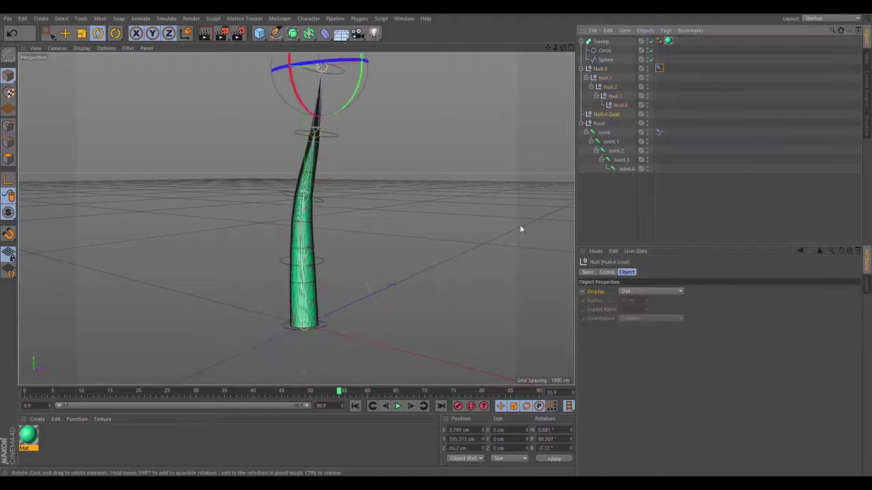
{"action": "middle_click_drag", "start_coordinate": [520, 229], "coordinate": [399, 209]}
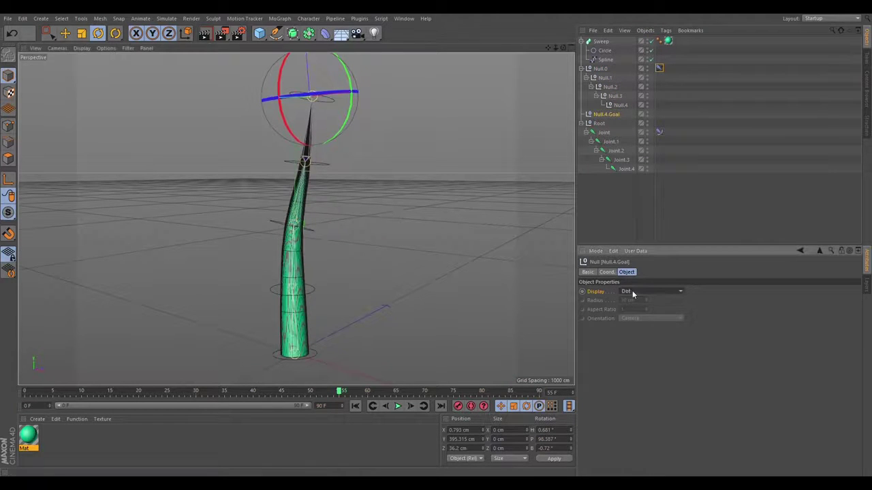
Display the goal as an XY-oriented cube, then drag it aside during playback to bend the tentacle
{"action": "left_click", "coordinate": [636, 401]}
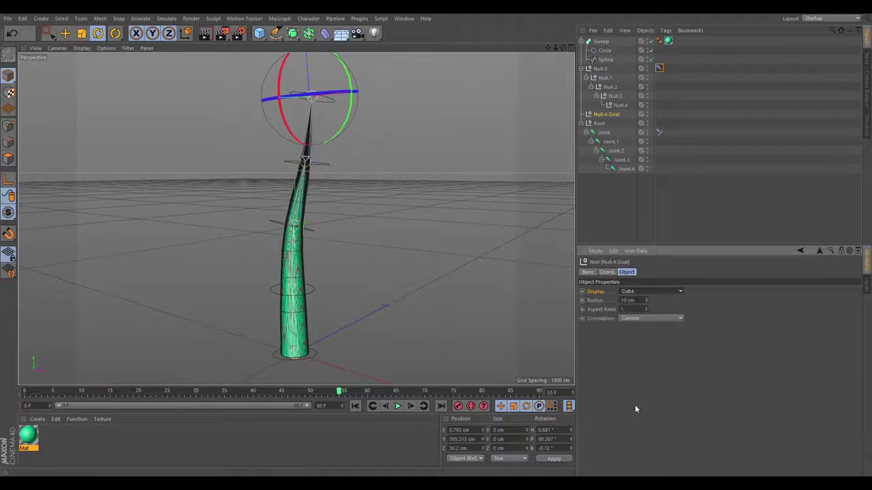
{"action": "left_click", "coordinate": [636, 332]}
{"action": "middle_click_drag", "start_coordinate": [381, 164], "coordinate": [353, 184]}
{"action": "left_click", "coordinate": [66, 33]}
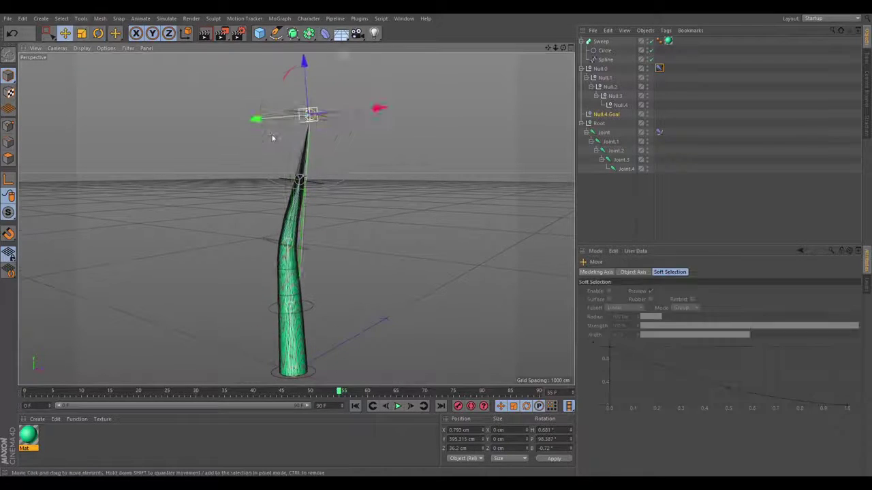
{"action": "key", "text": "F8"}
{"action": "mouse_move", "coordinate": [298, 120]}
{"action": "left_mouse_down"}
{"action": "mouse_move", "coordinate": [489, 164]}
{"action": "mouse_move", "coordinate": [390, 66]}
{"action": "left_mouse_up"}
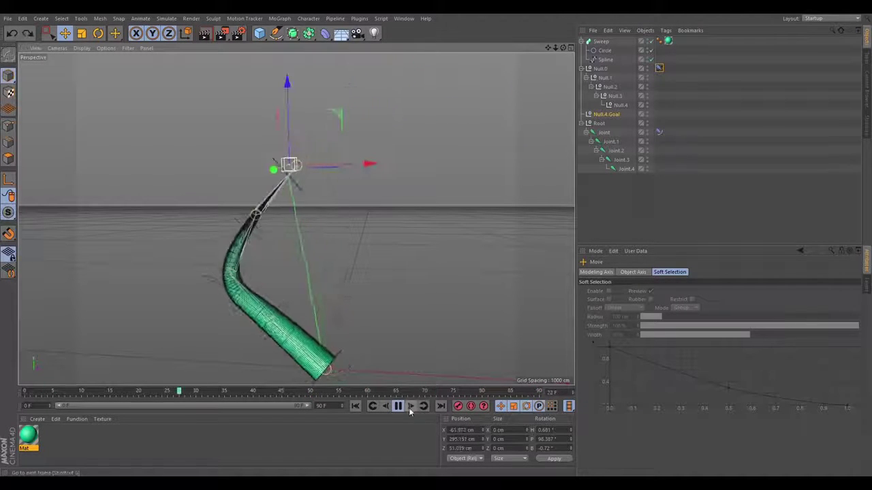
Add a pole null to the IK tag and display Null.0.Pole as a circle
{"action": "left_click", "coordinate": [659, 68]}
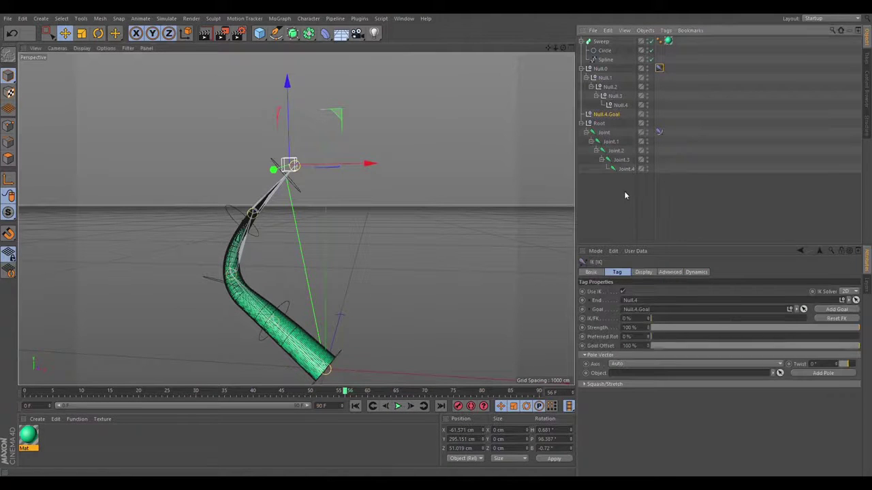
{"action": "left_click", "coordinate": [807, 378]}
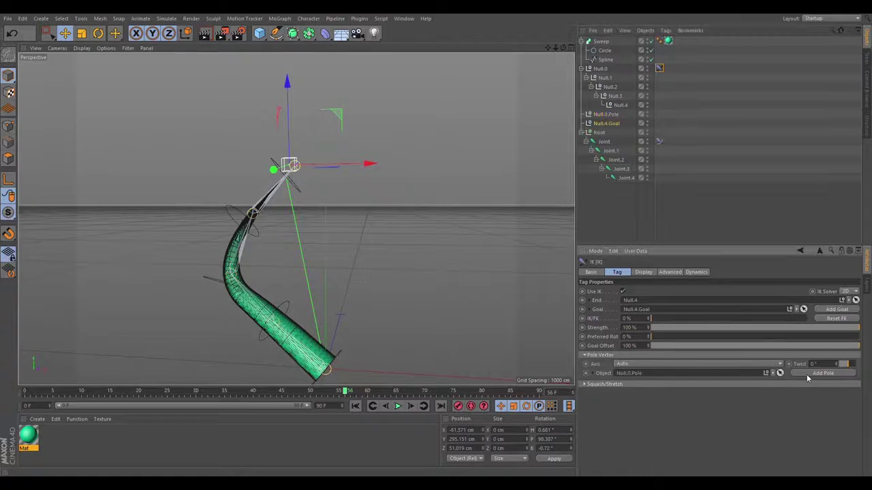
{"action": "left_click", "coordinate": [608, 114]}
{"action": "left_click", "coordinate": [637, 291]}
{"action": "left_click", "coordinate": [636, 322]}
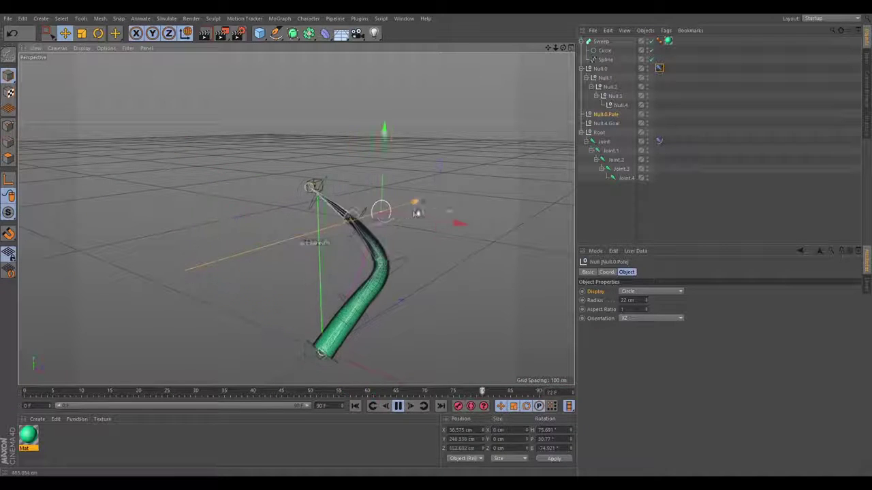
Move the pole null left and right to shape the tentacle's bend direction
{"action": "left_click_drag", "start_coordinate": [434, 222], "coordinate": [361, 214]}
{"action": "left_click_drag", "start_coordinate": [285, 215], "coordinate": [486, 270]}
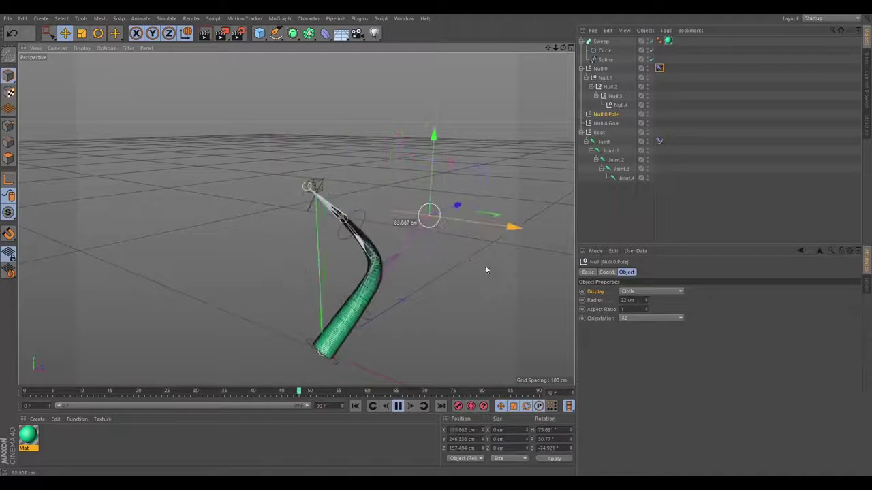
{"action": "left_click_drag", "start_coordinate": [457, 206], "coordinate": [454, 257]}
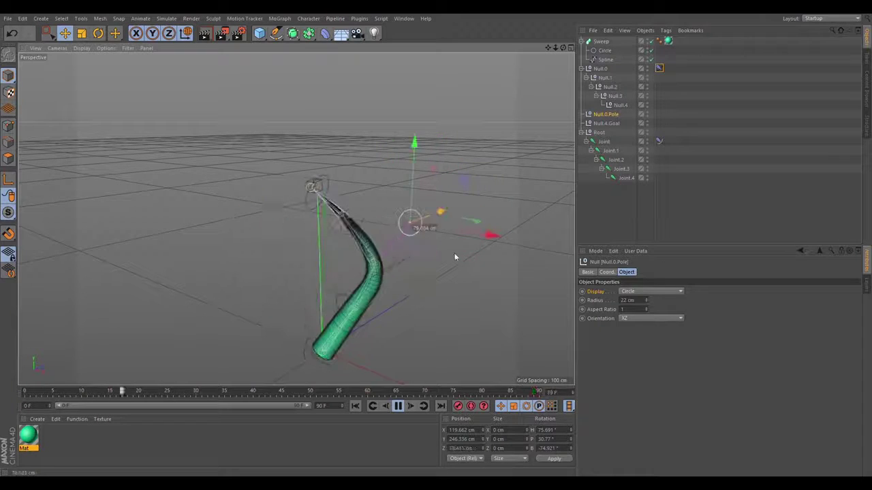
{"action": "left_click", "coordinate": [611, 124]}
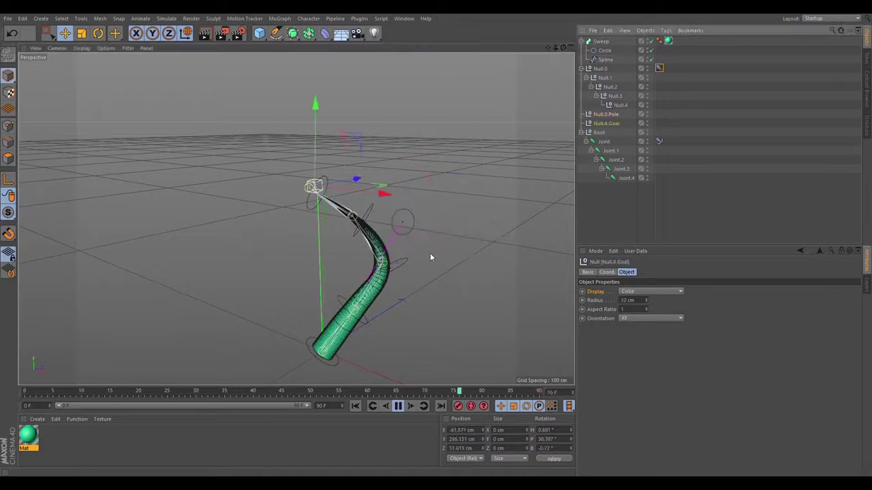
{"action": "left_click_drag", "start_coordinate": [432, 255], "coordinate": [332, 145], "text": "alt"}
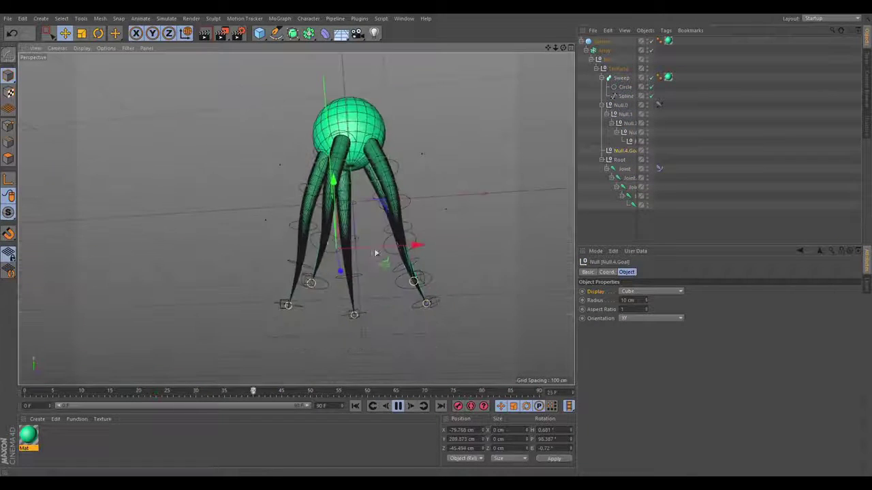
Orbit the view to a more level angle on the arrayed tentacle creature
{"action": "left_click_drag", "start_coordinate": [390, 265], "coordinate": [355, 317], "text": "alt"}
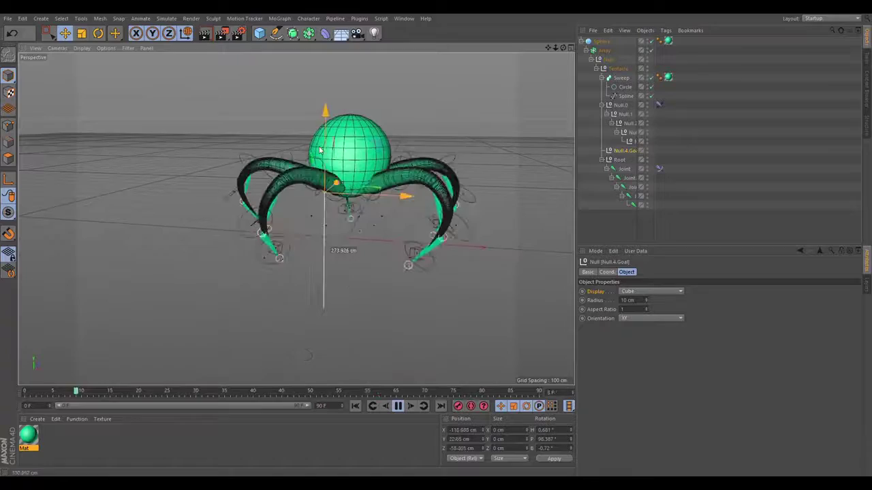